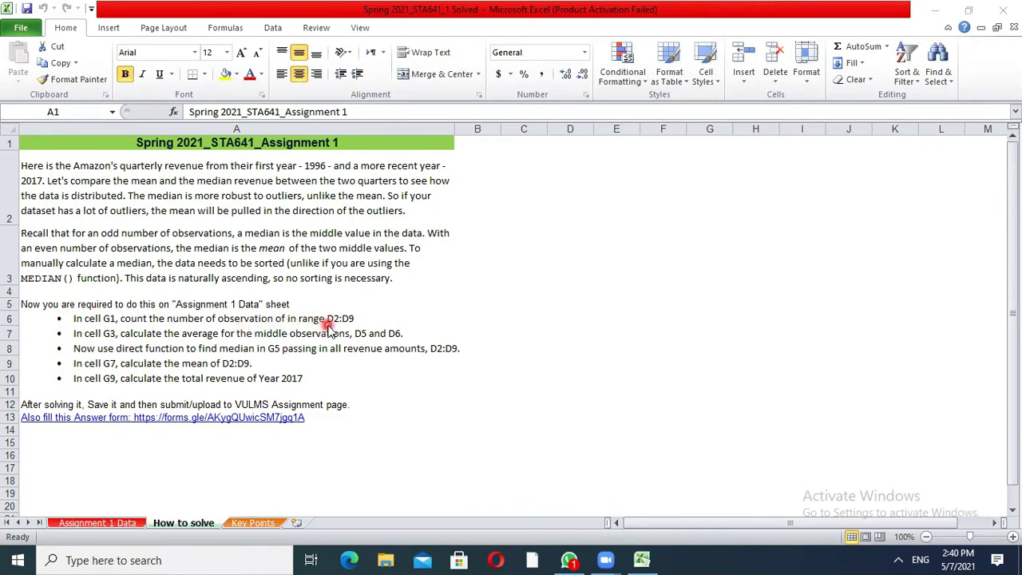
left_click(643, 559)
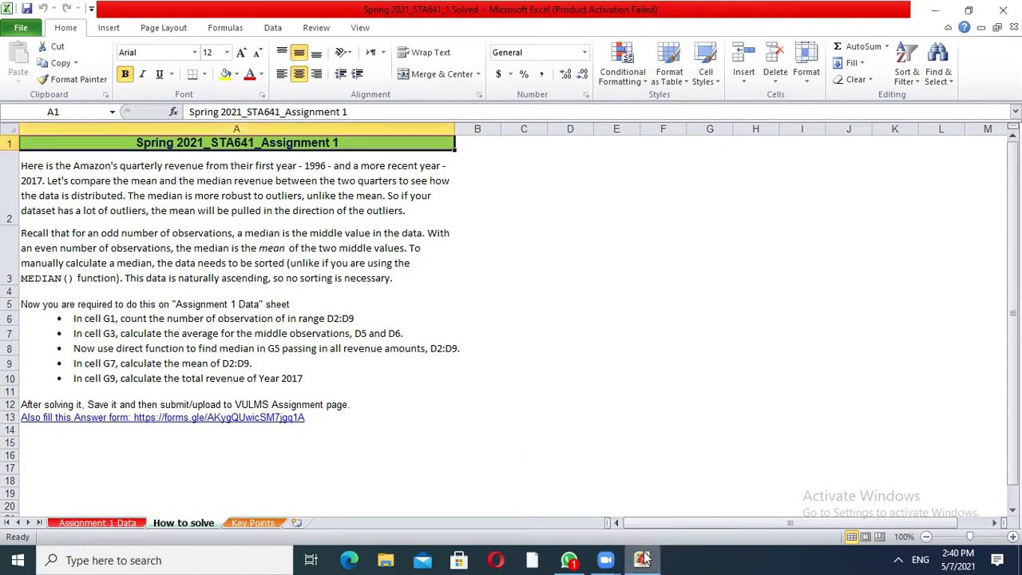
left_click(643, 558)
left_click(643, 558)
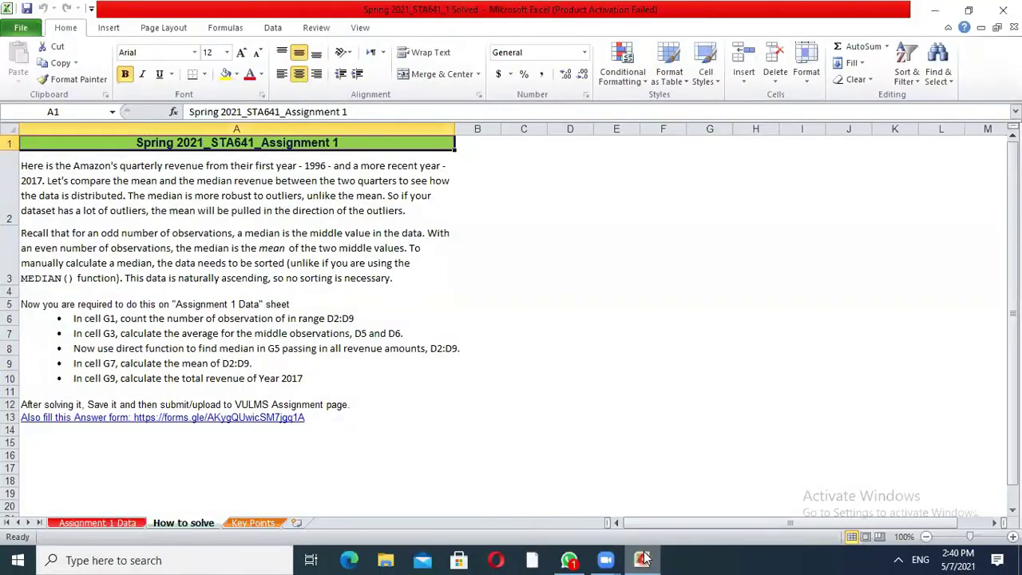
- On the Assignment 1 Data sheet, replace the Count formula in G1 with =COUNT(D2:D9)
left_click(126, 527)
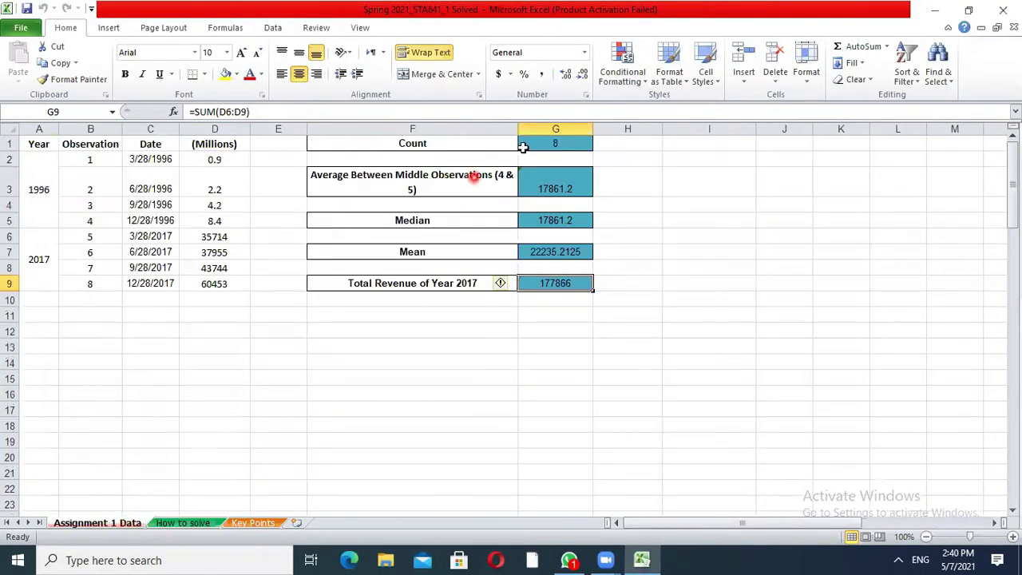
left_click(567, 144)
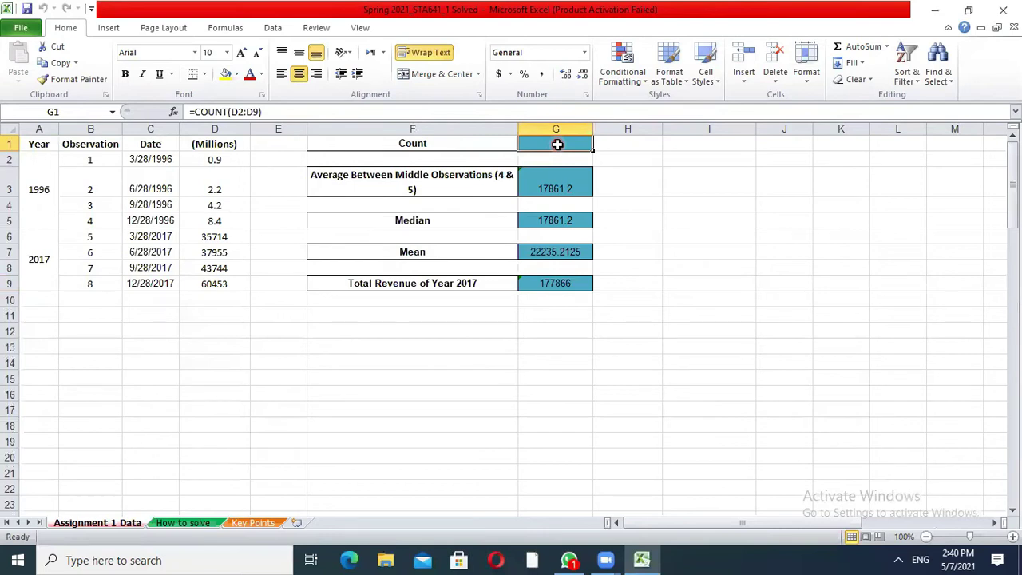
key("Delete")
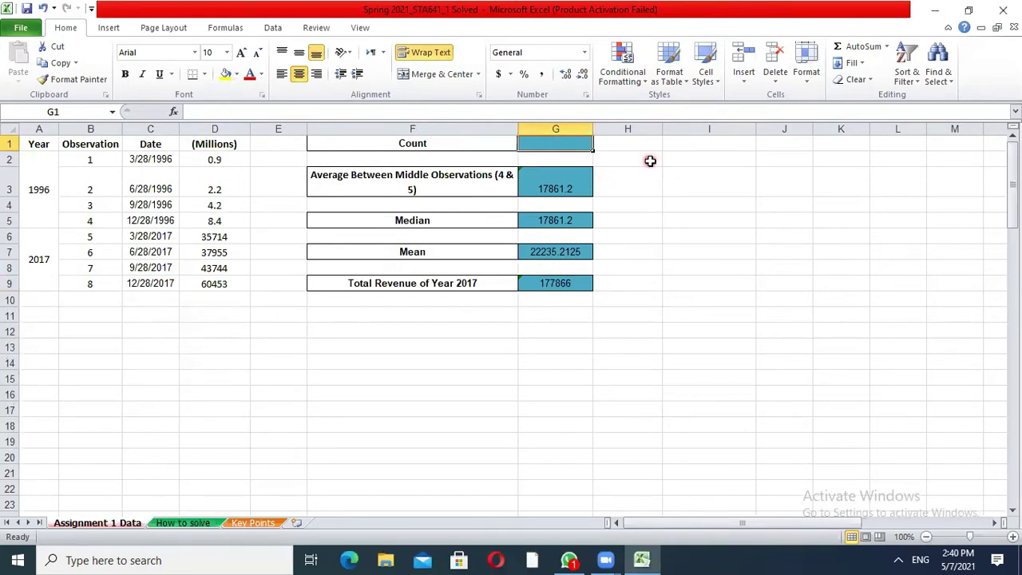
type("=")
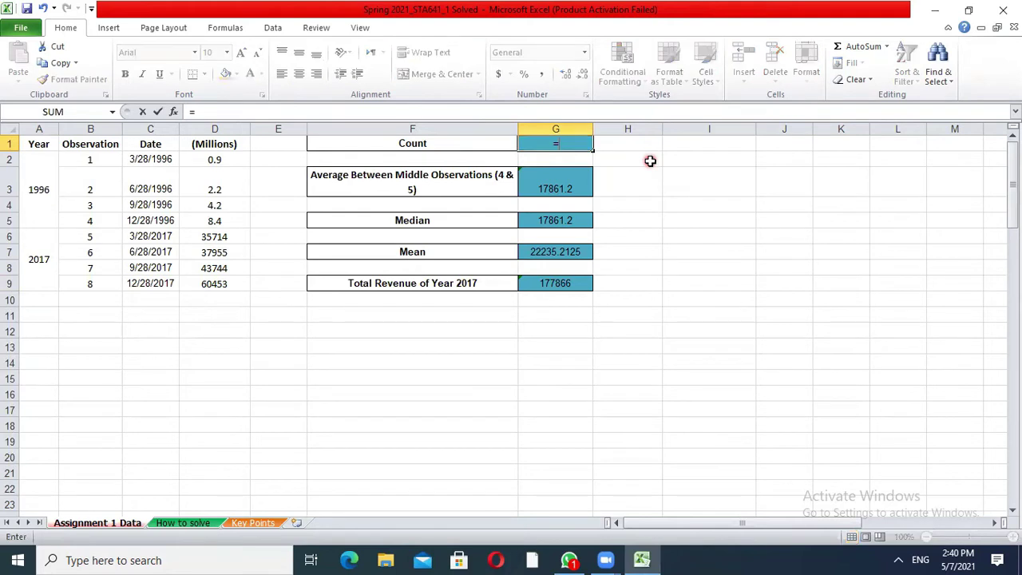
type("cou")
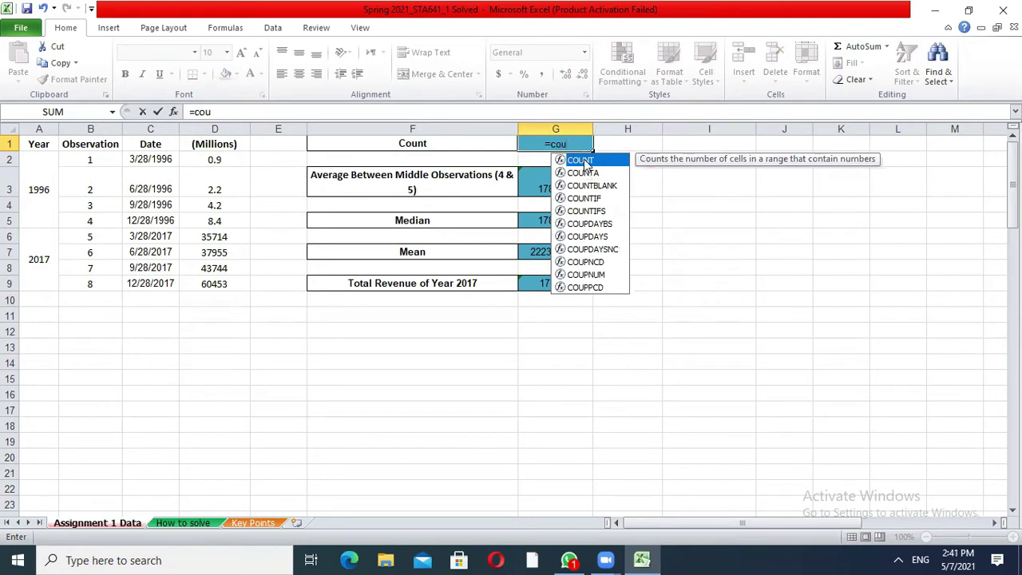
double_click(585, 161)
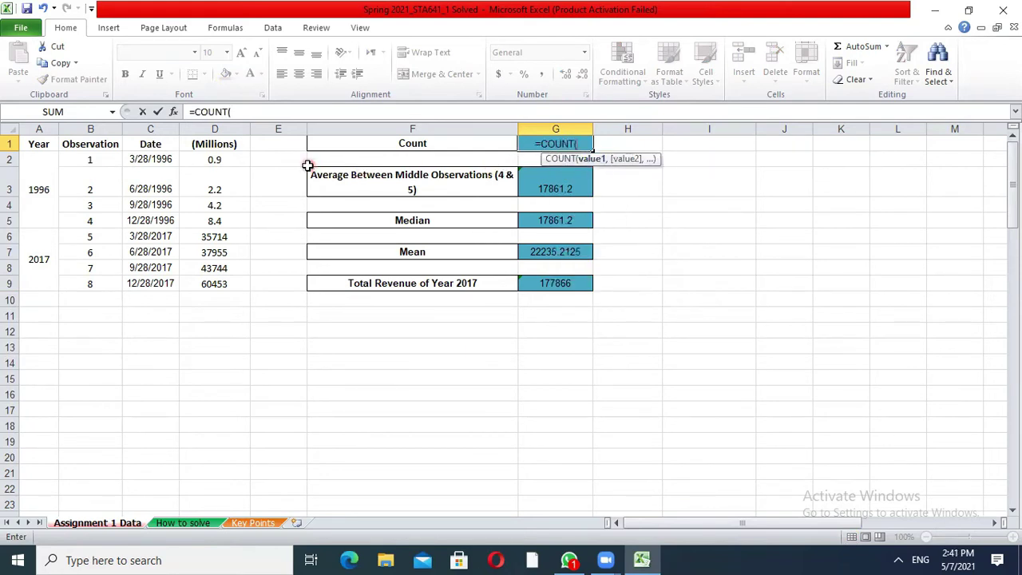
left_click(219, 161)
left_click_drag(218, 160, 216, 286)
type(")")
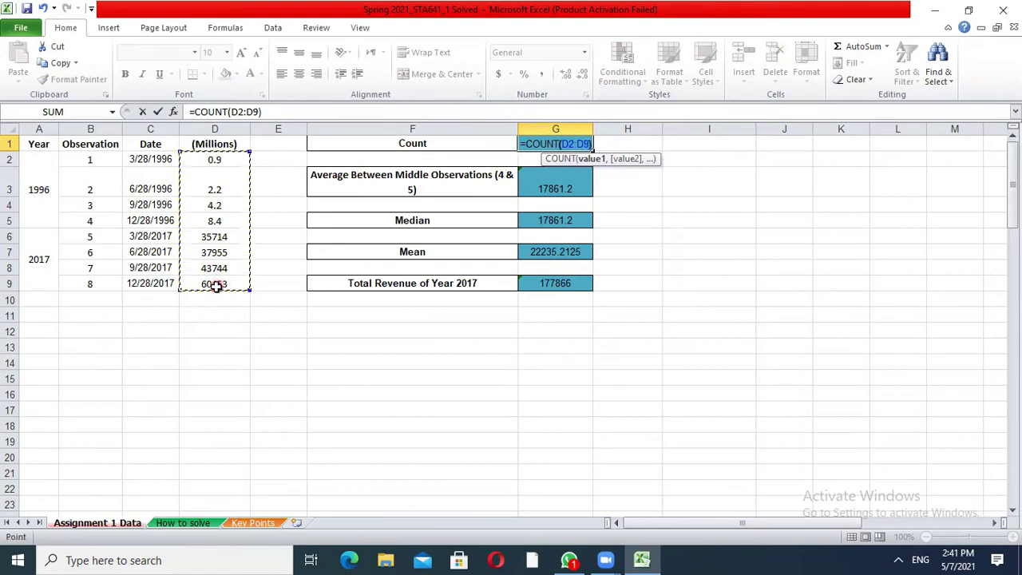
key("Return")
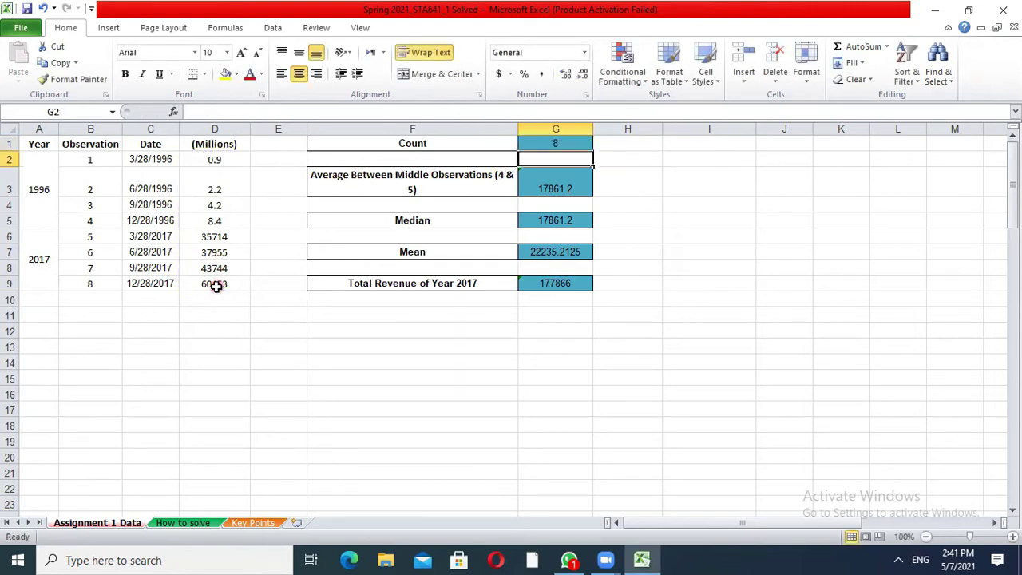
- Replace the formula in G3 with =AVERAGE(D5:D6) to average the two middle observations
key("Down")
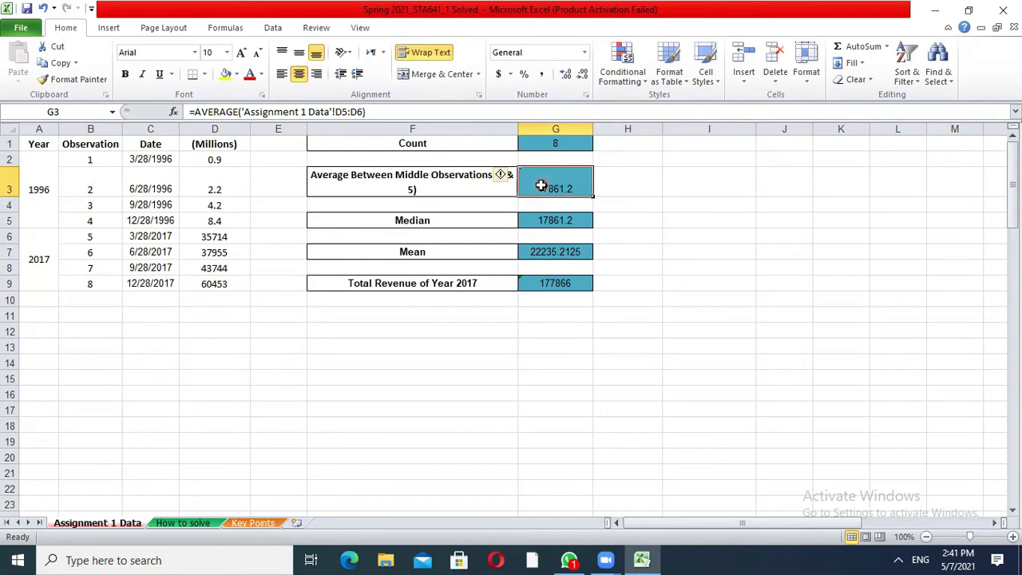
key("Delete")
type("=")
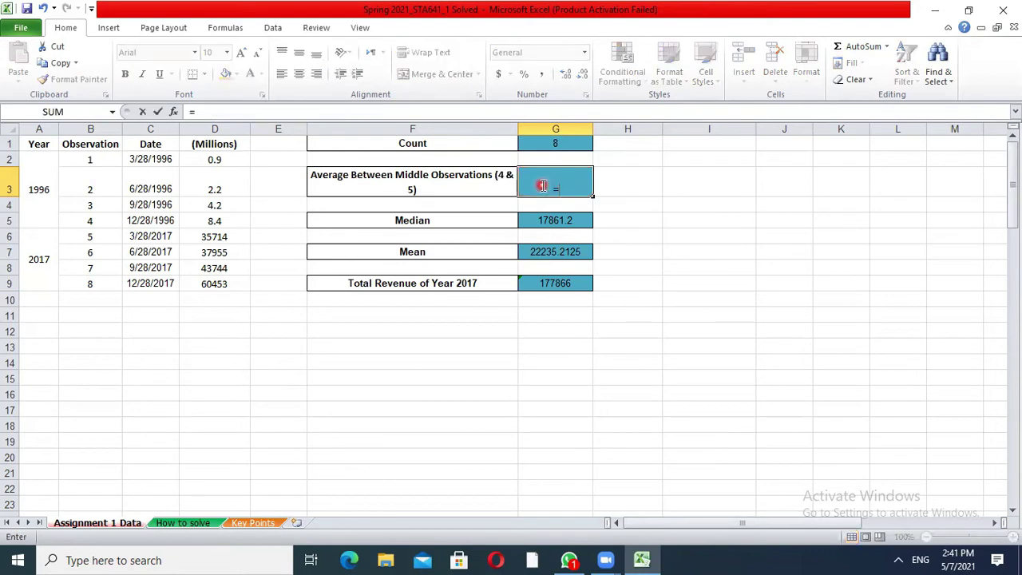
type("ave")
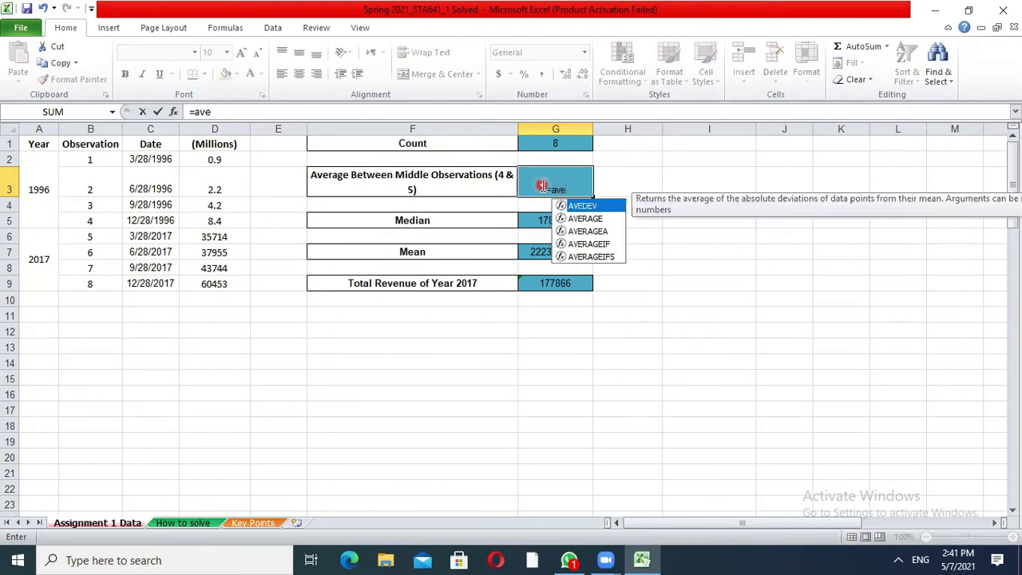
double_click(589, 218)
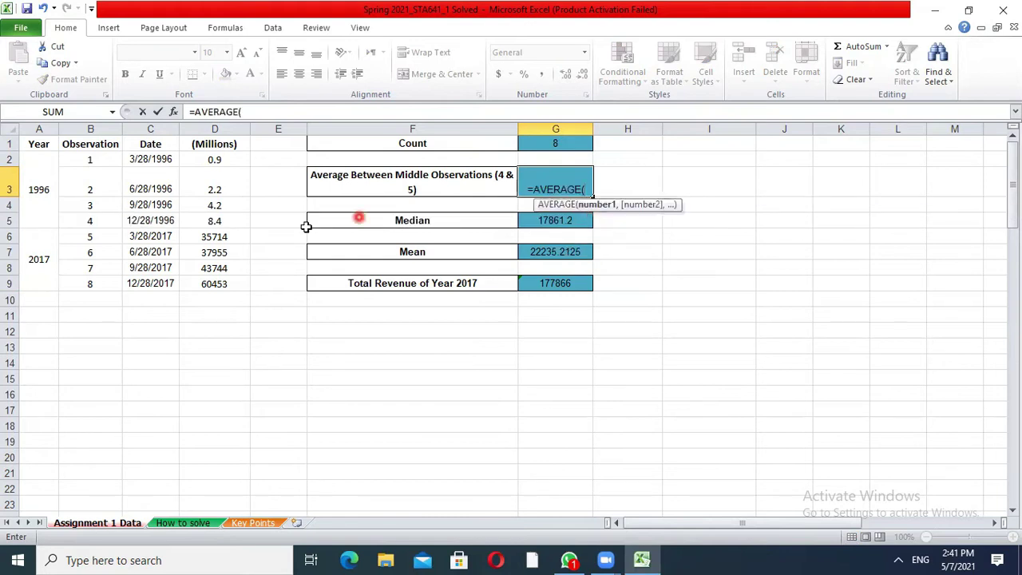
left_click_drag(214, 222, 214, 237)
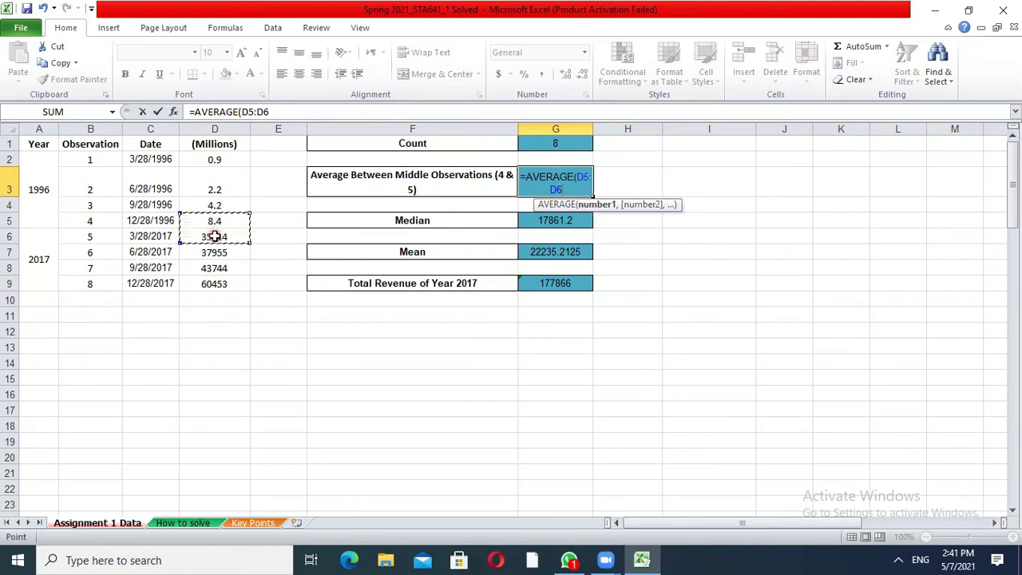
type(")")
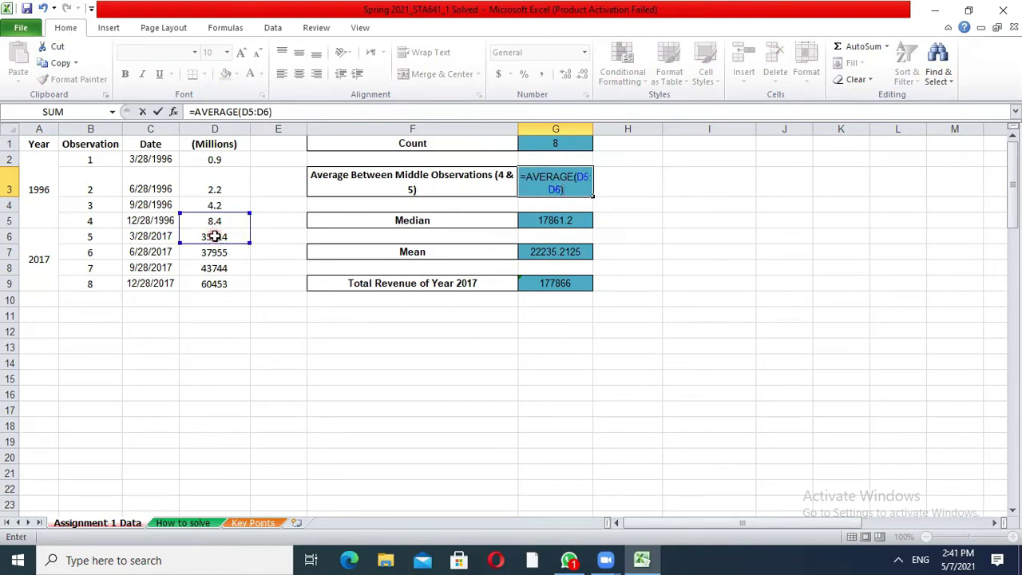
key("Return")
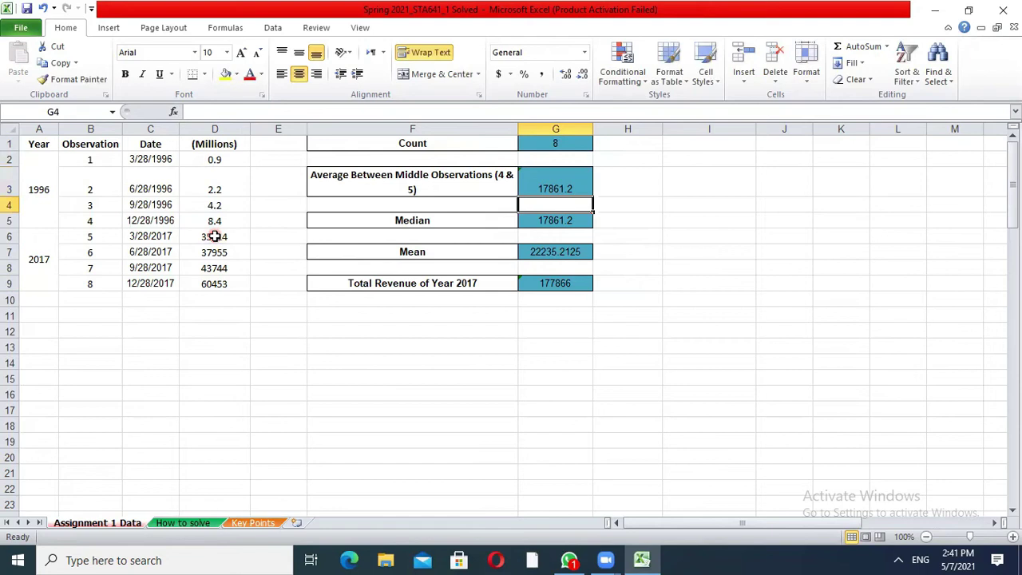
- Replace the Median formula in G5 with =MEDIAN(D2:D9), covering all revenue amounts
left_click(551, 219)
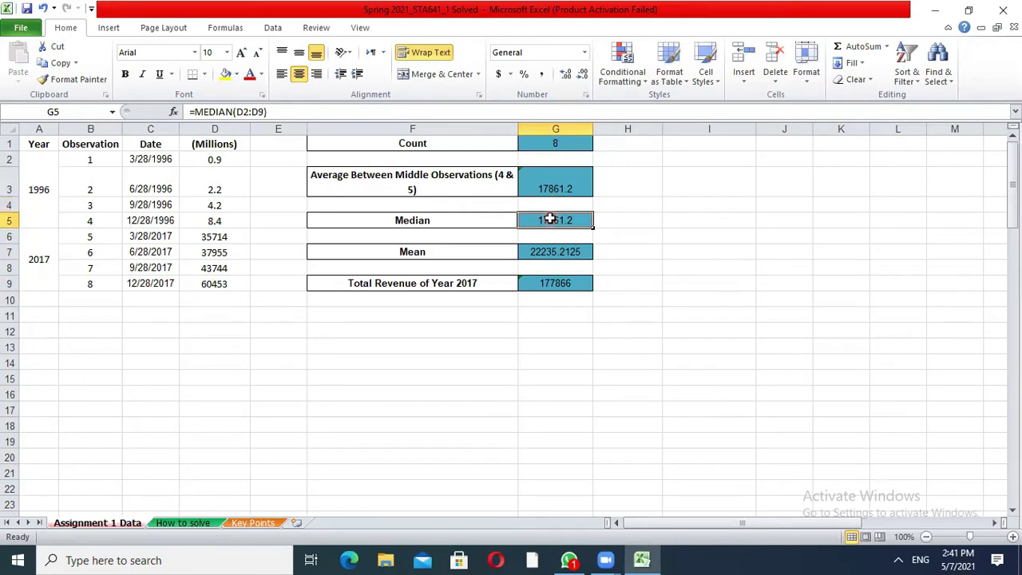
key("Delete")
type("=")
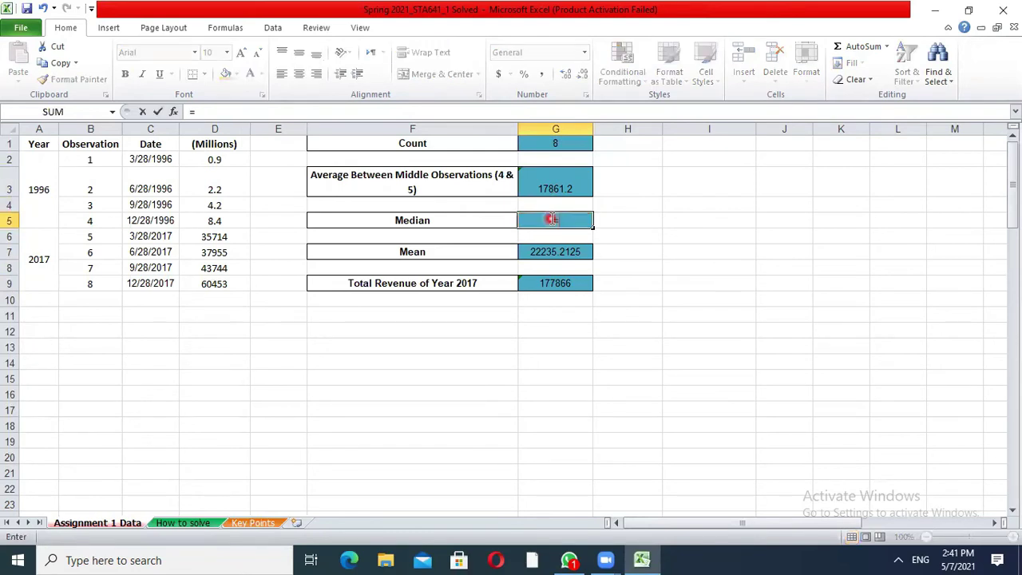
type("med")
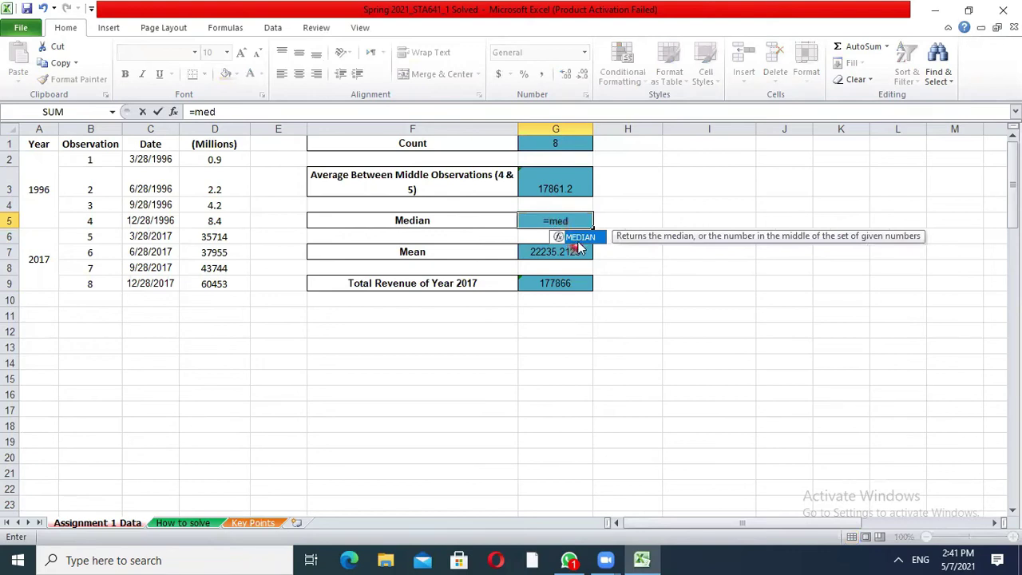
double_click(580, 238)
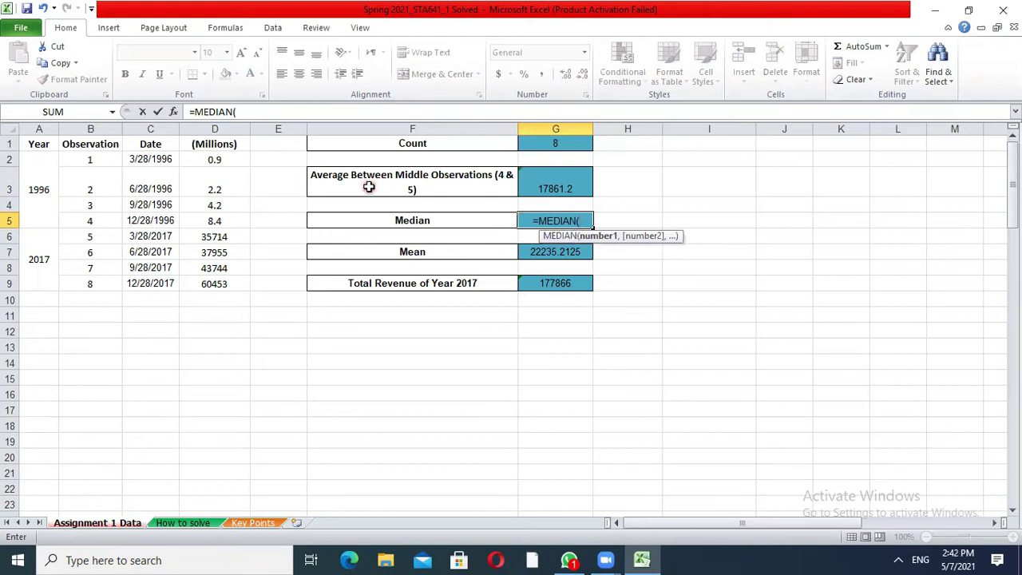
left_click_drag(207, 160, 209, 278)
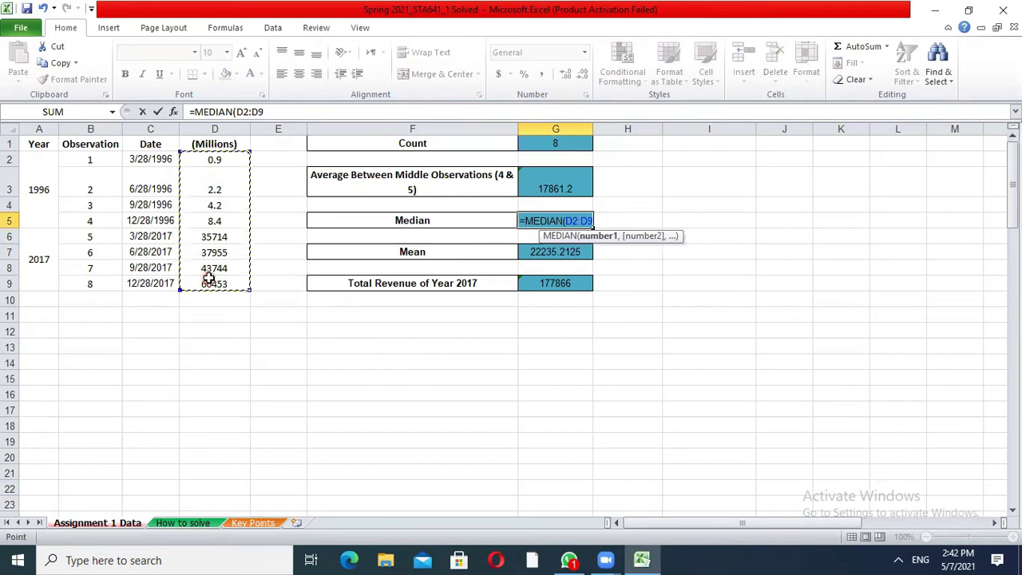
type(")")
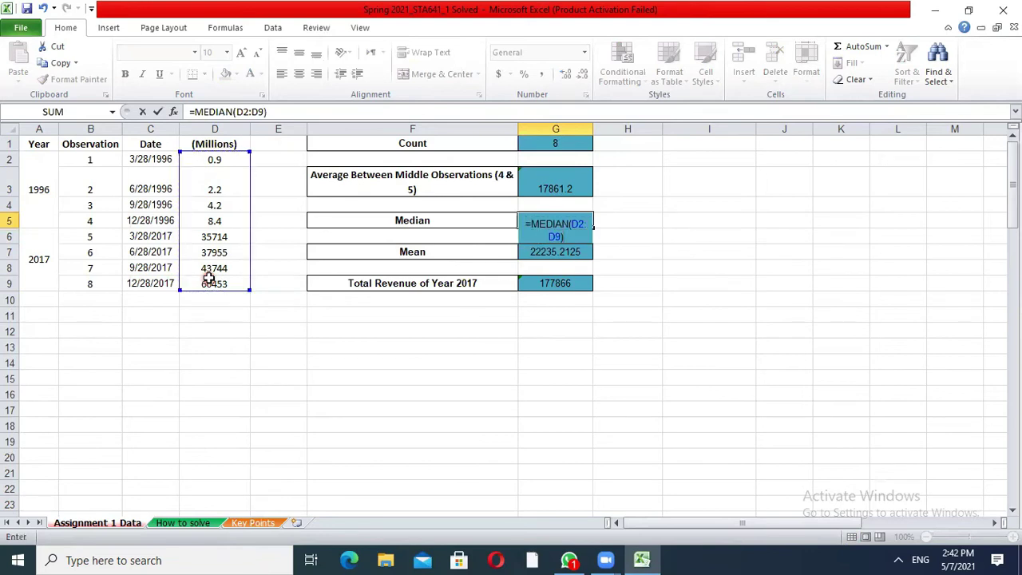
key("Return")
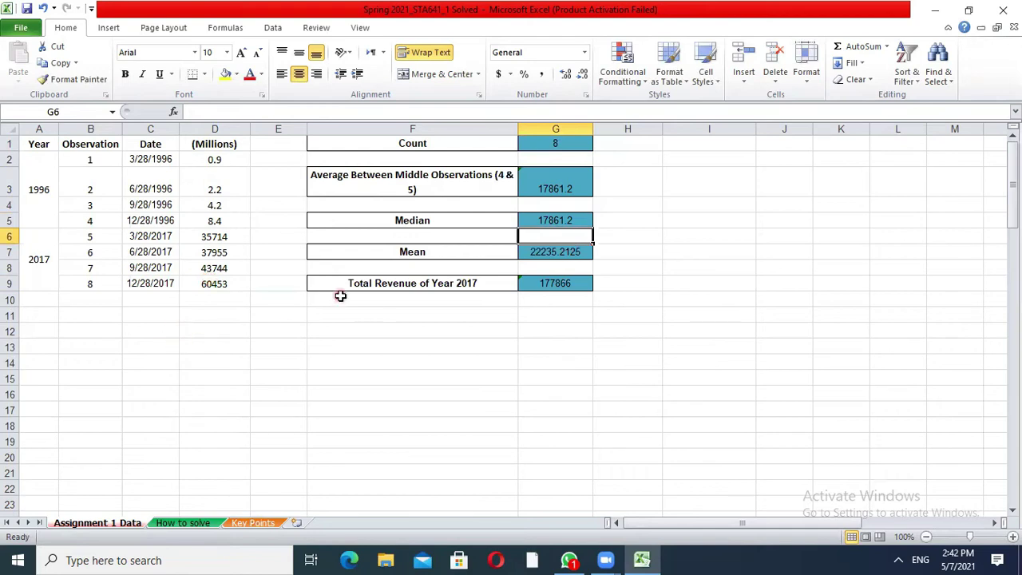
- Clear the Mean cell G7 and begin a new formula in it with the AVERAGE function
left_click(563, 263)
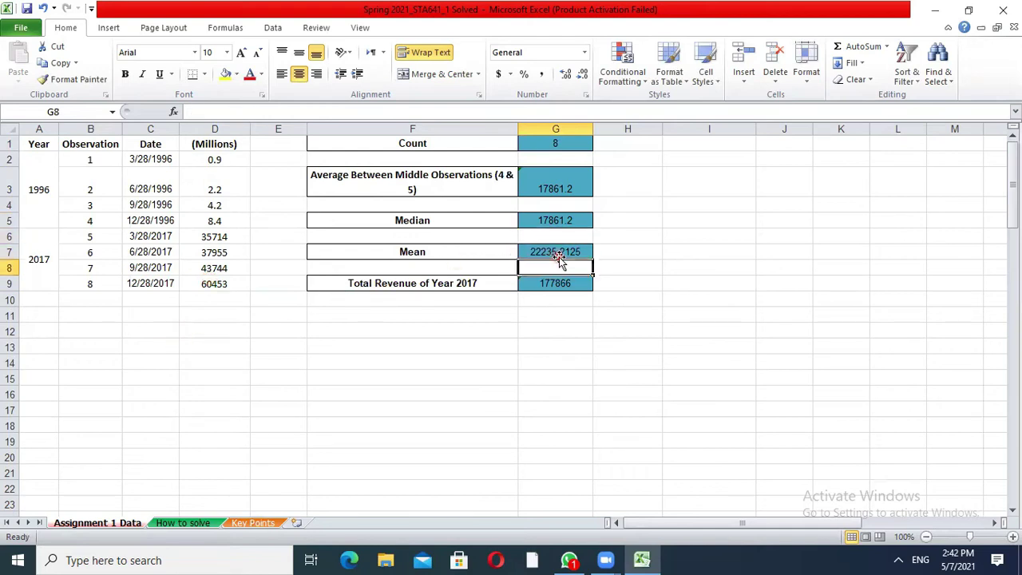
left_click(563, 251)
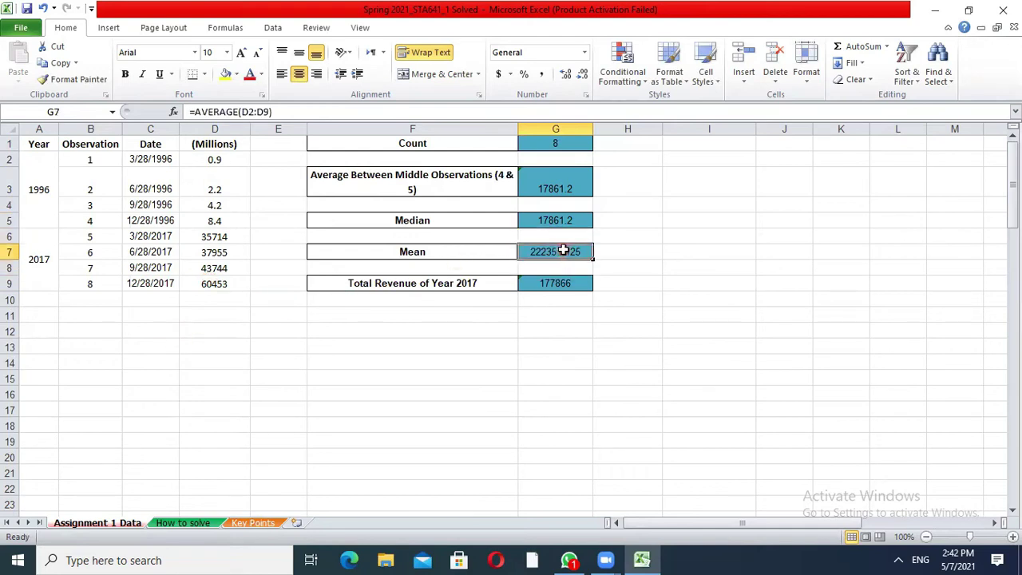
key("Delete")
type("=")
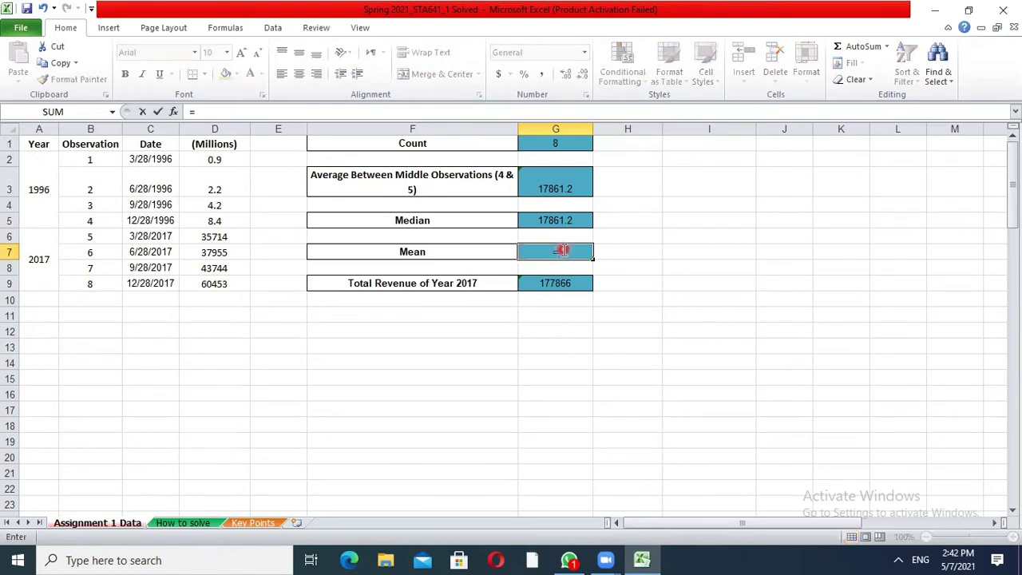
type("aver")
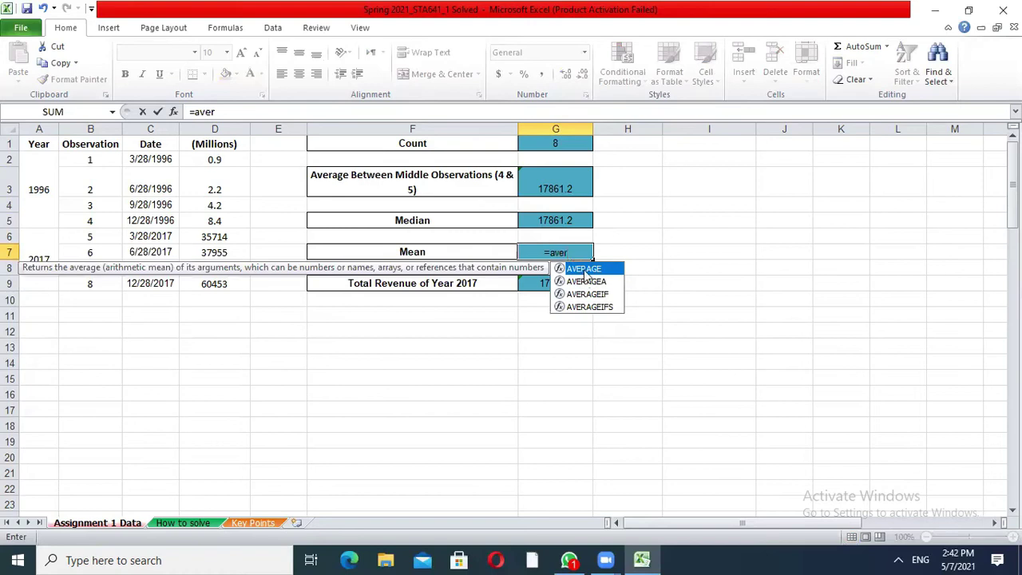
double_click(584, 272)
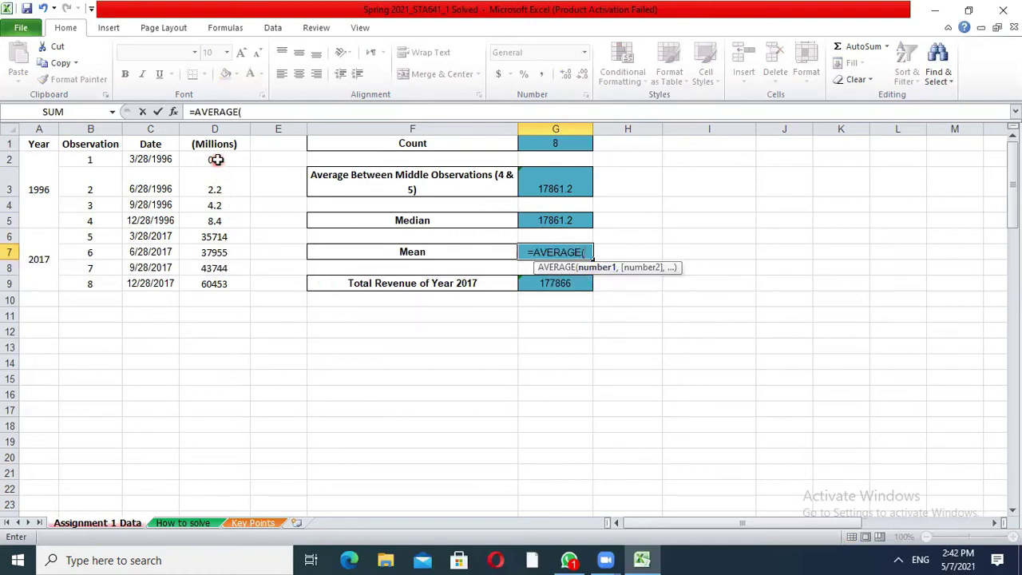
left_click_drag(215, 160, 217, 224)
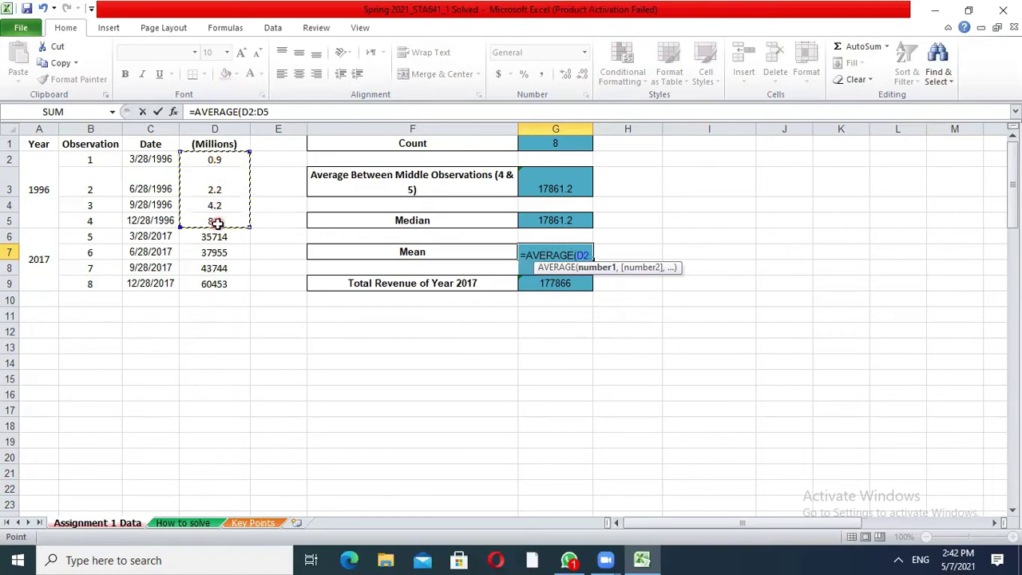
key("BackSpace")
key("BackSpace")
key("BackSpace")
key("BackSpace")
key("BackSpace")
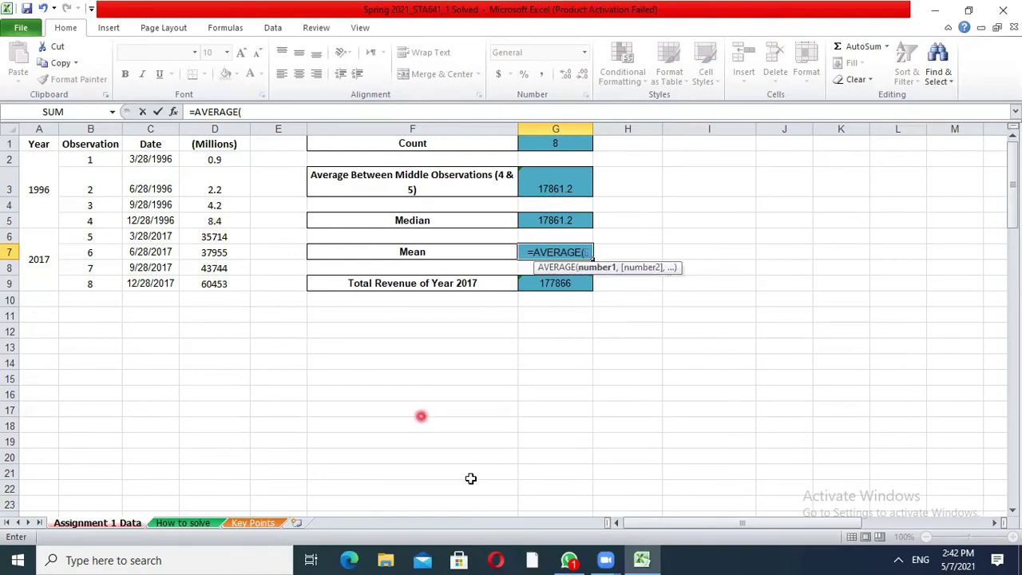
- Review the assignment instructions on the How to solve sheet and minimize the workbook window
mouse_move(590, 558)
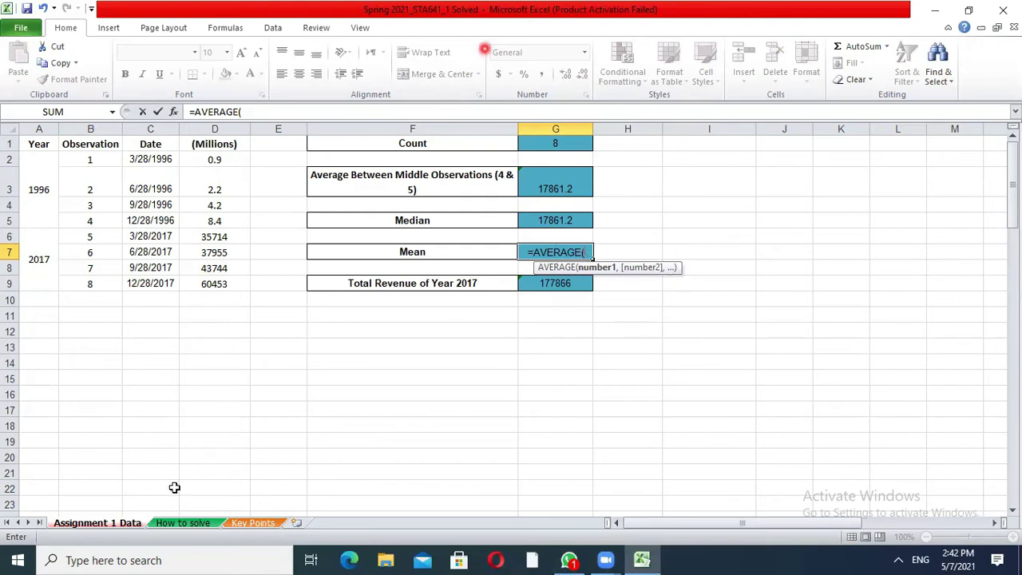
left_click(185, 523)
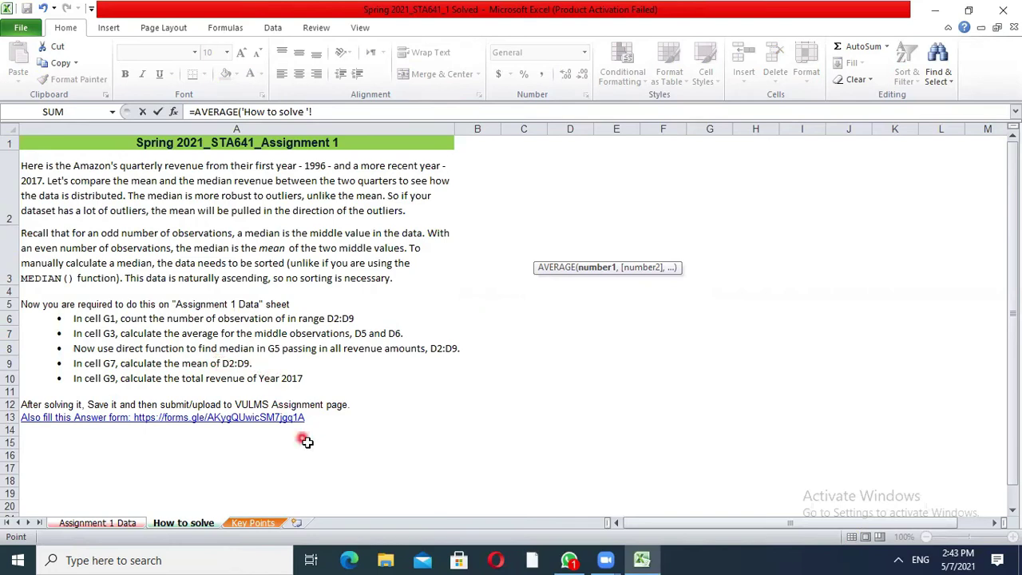
mouse_move(643, 559)
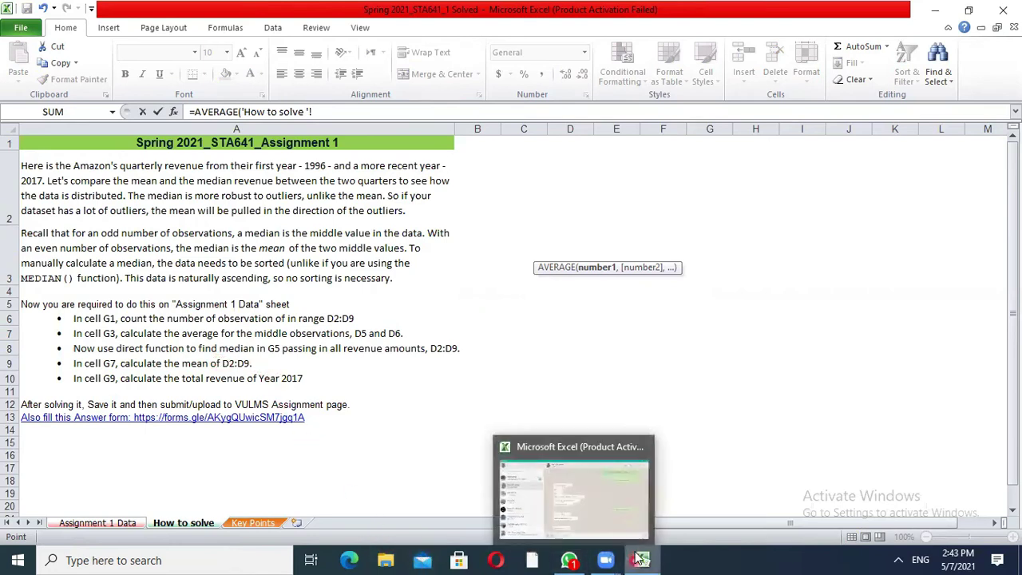
left_click(643, 559)
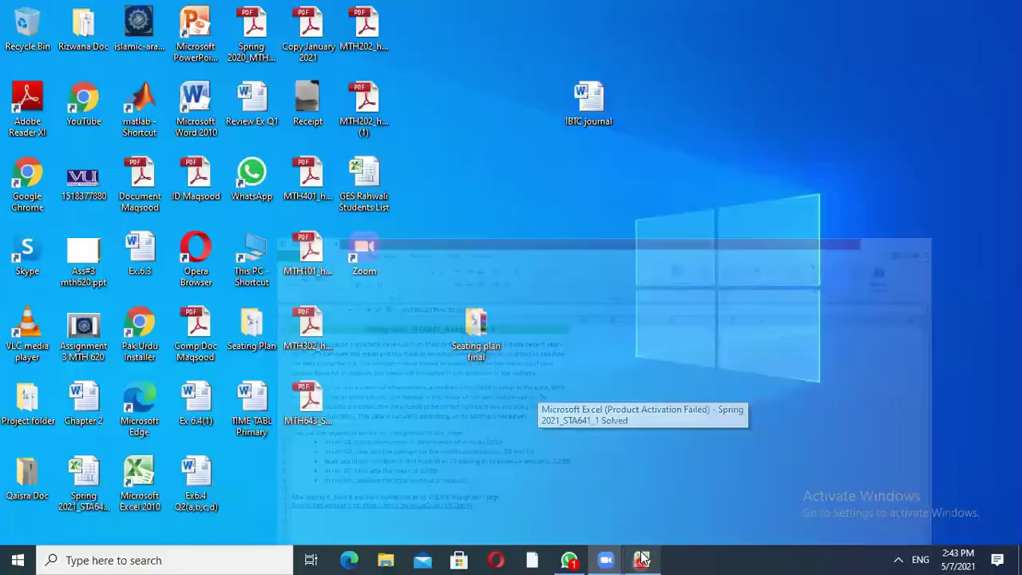
- Restore the minimized workbook and return to the Assignment 1 Data sheet
left_click(639, 559)
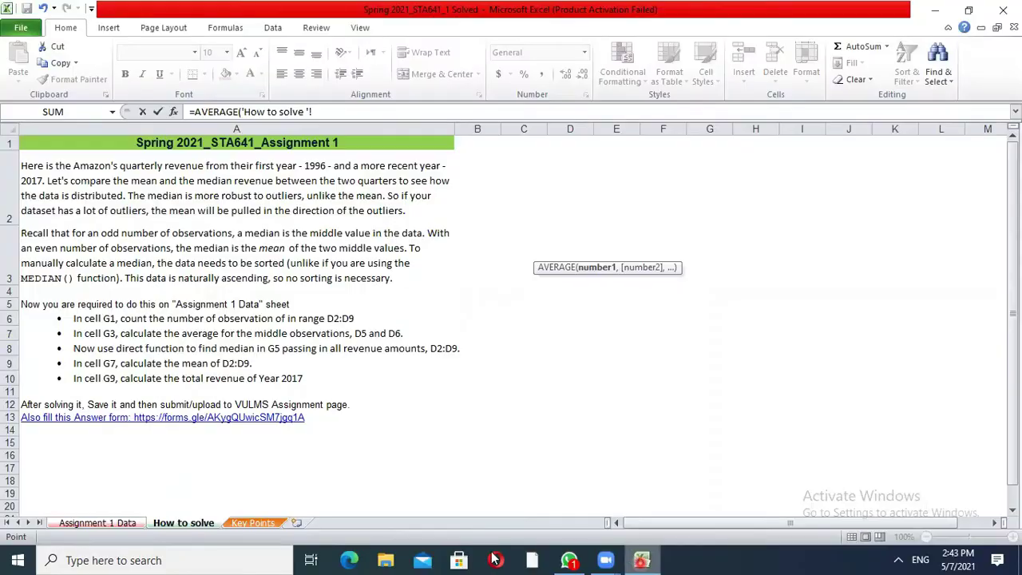
left_click(96, 523)
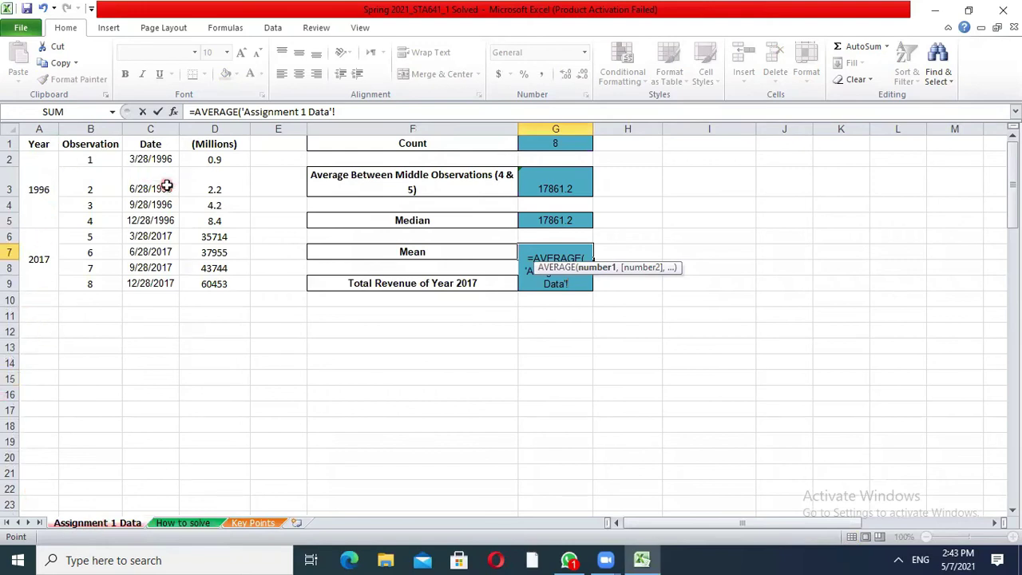
- Remove the stray sheet reference in G7 and complete the Mean formula as =AVERAGE('Assignment 1 Data'!D2:D9)
key("BackSpace")
key("BackSpace")
key("BackSpace")
key("BackSpace")
key("BackSpace")
key("BackSpace")
key("BackSpace")
key("BackSpace")
key("BackSpace")
key("BackSpace")
key("BackSpace")
key("BackSpace")
key("BackSpace")
key("BackSpace")
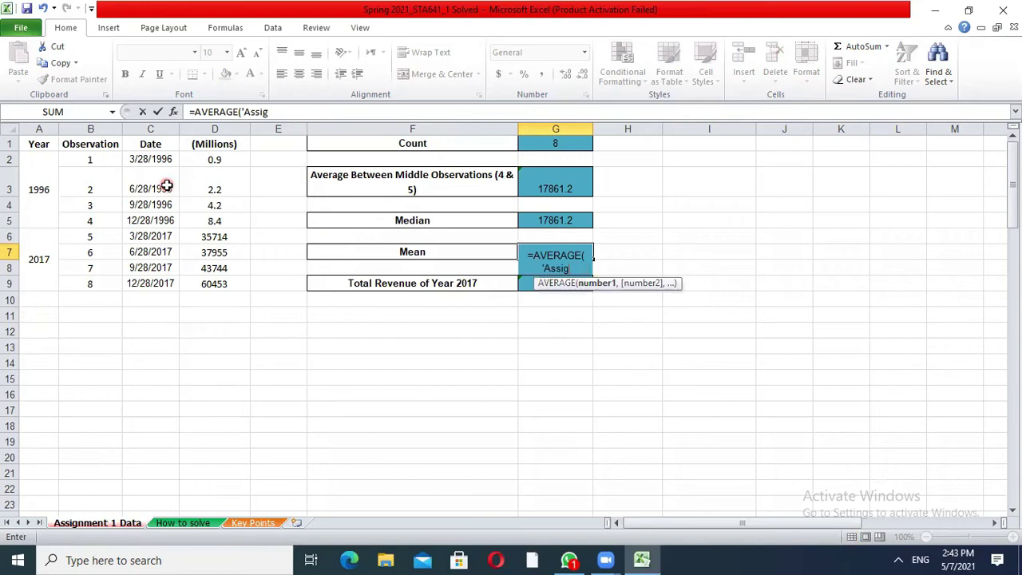
key("BackSpace")
key("BackSpace")
key("BackSpace")
key("BackSpace")
key("BackSpace")
key("BackSpace")
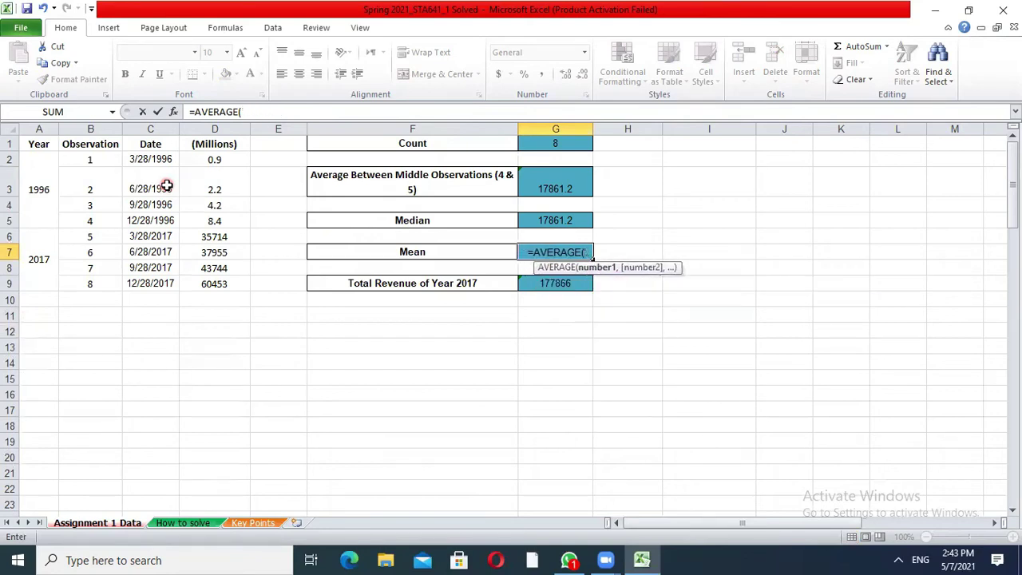
left_click_drag(223, 164, 230, 276)
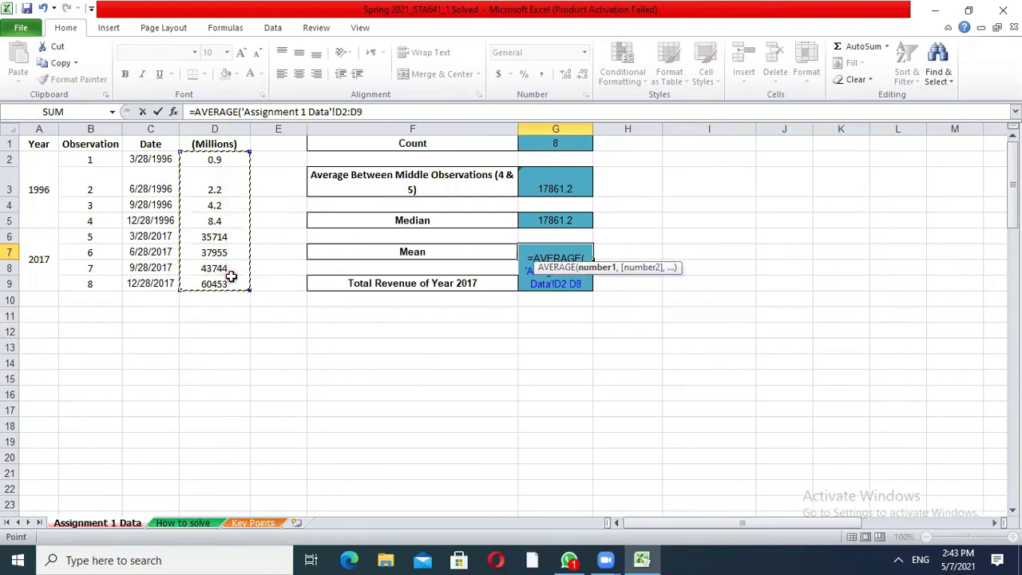
type(")")
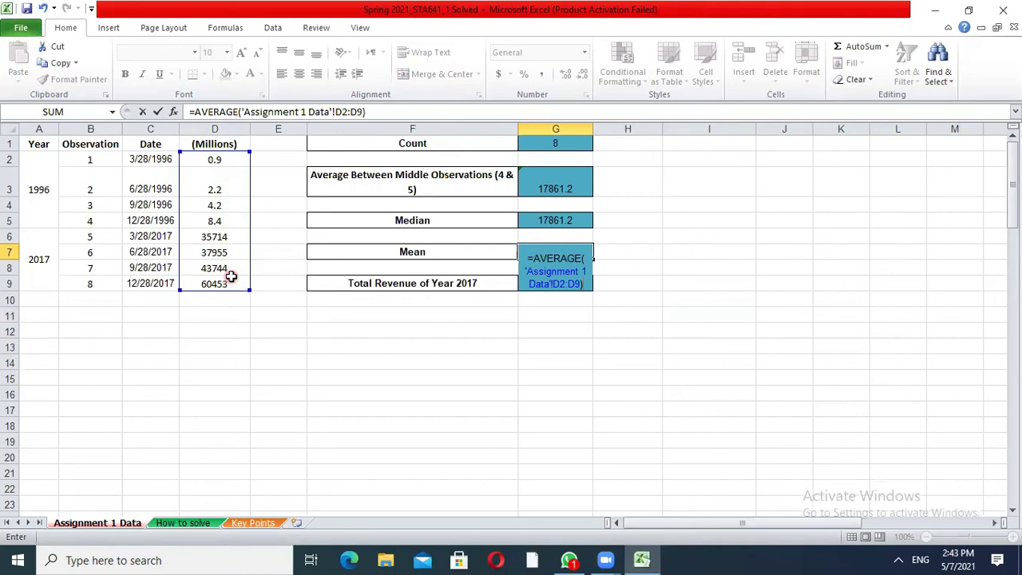
key("Return")
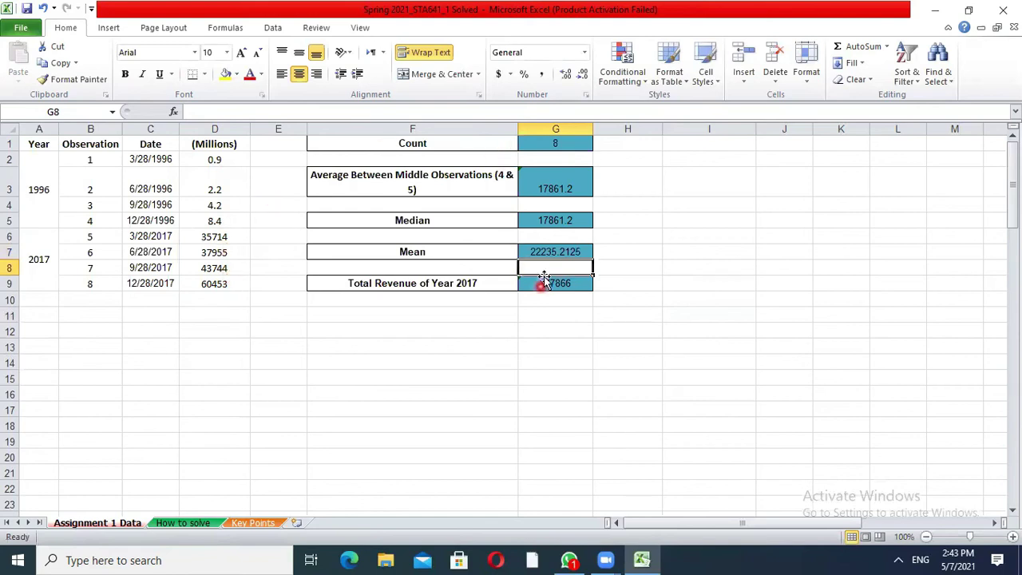
- Replace the Mean formula in G7 with =AVERAGE(D2:D9), without a sheet reference
left_click(560, 251)
key("Delete")
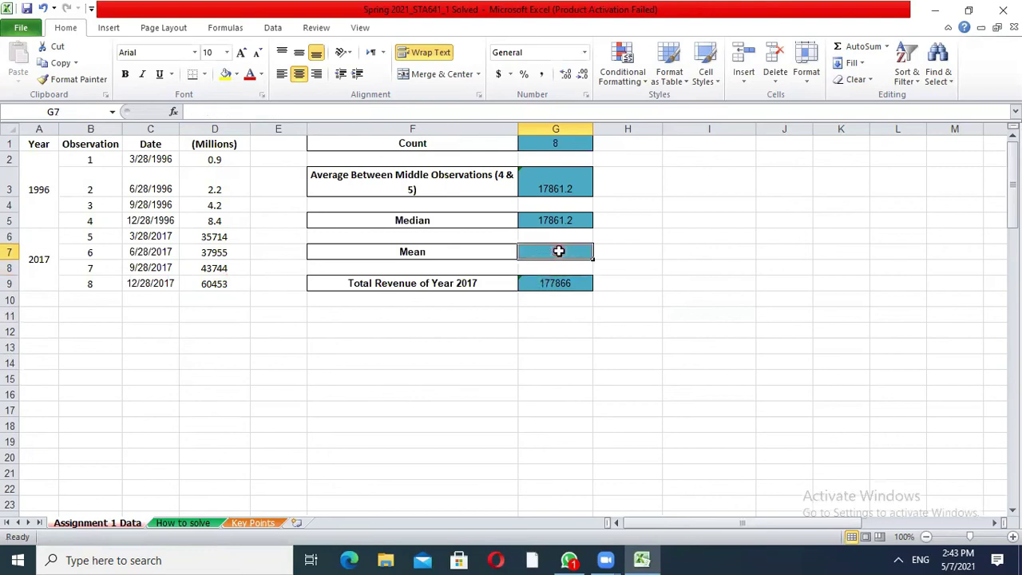
type("=")
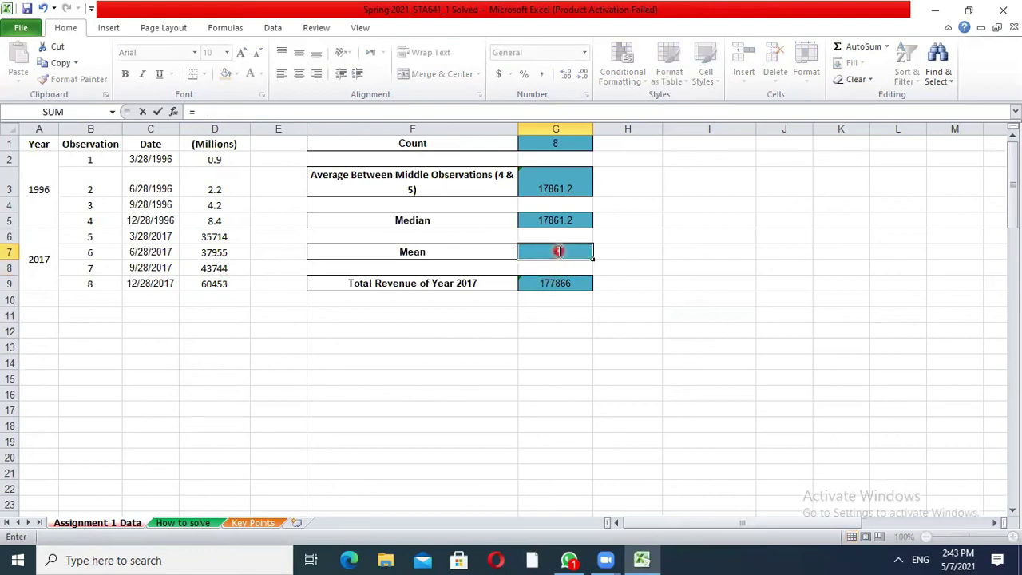
type("e")
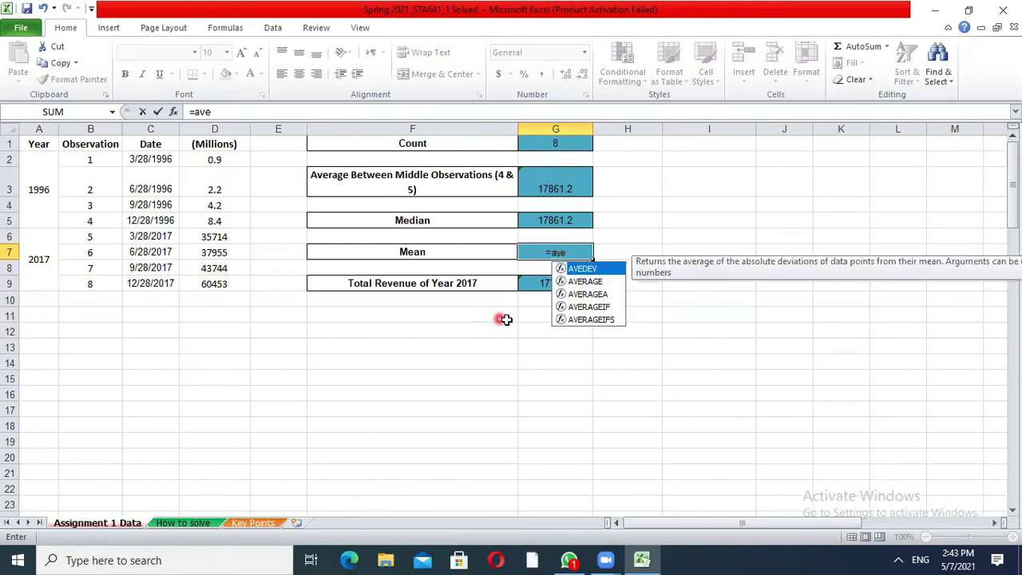
left_click(595, 284)
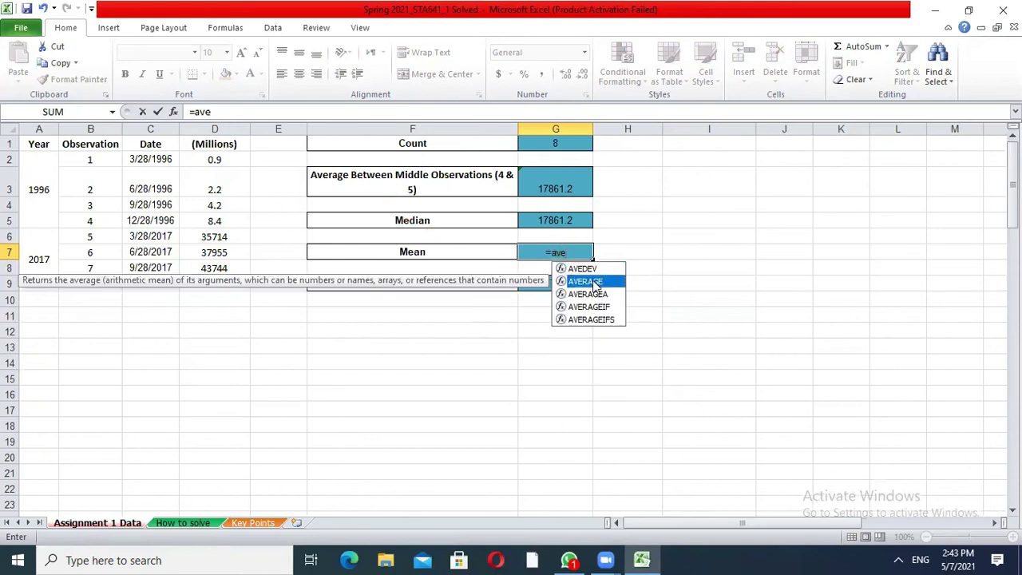
double_click(595, 284)
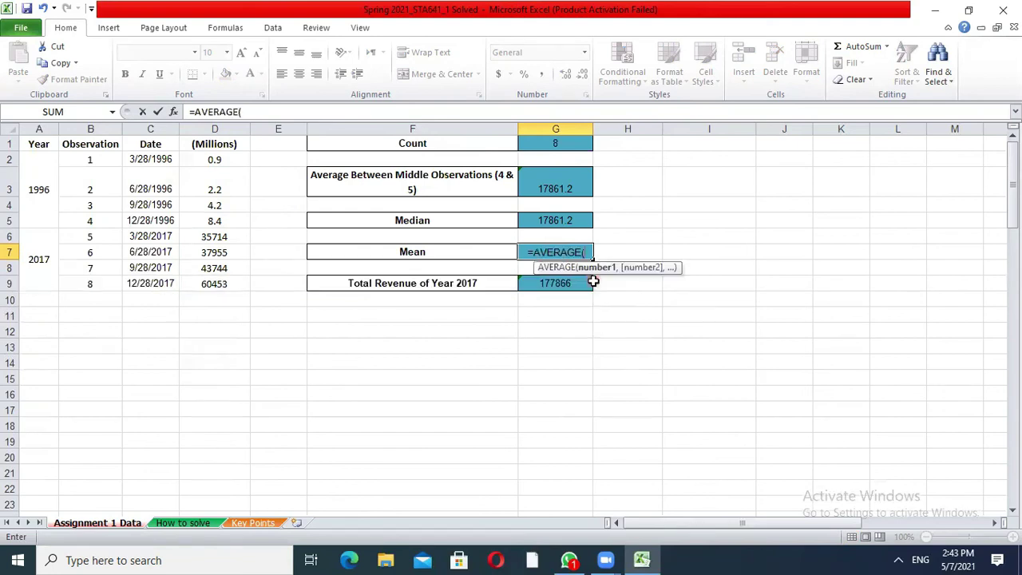
left_click_drag(220, 157, 216, 294)
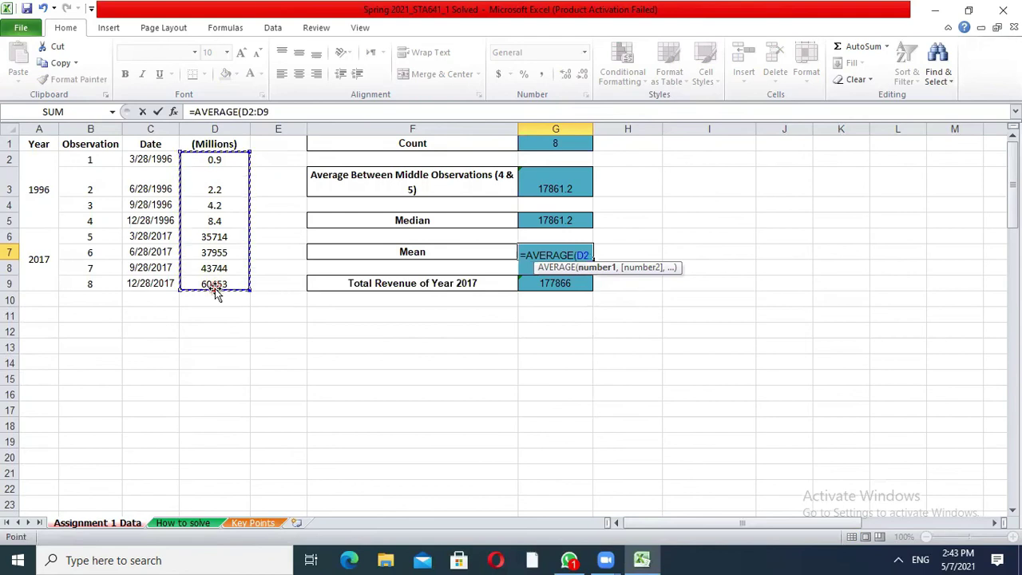
type(")")
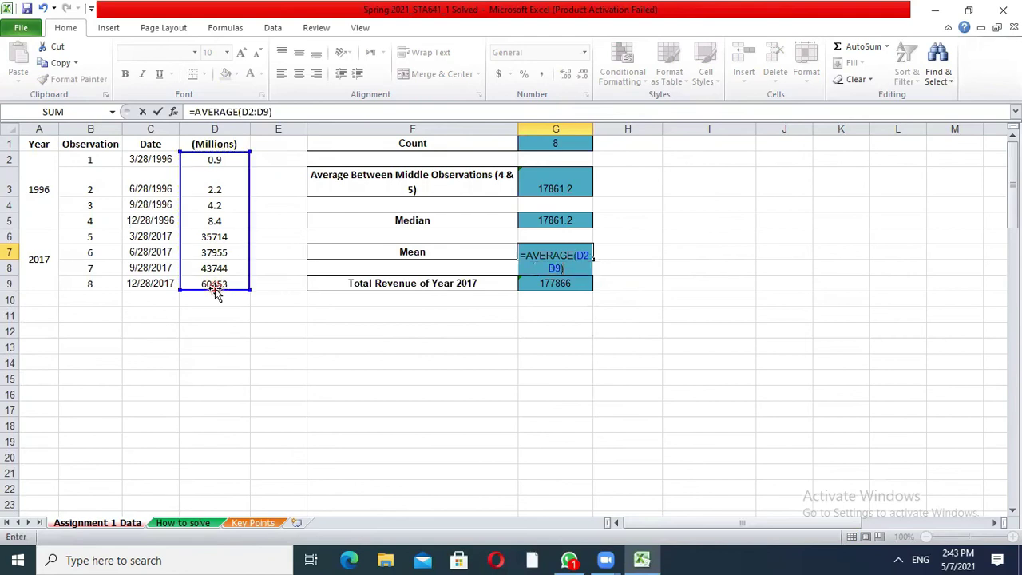
key("Return")
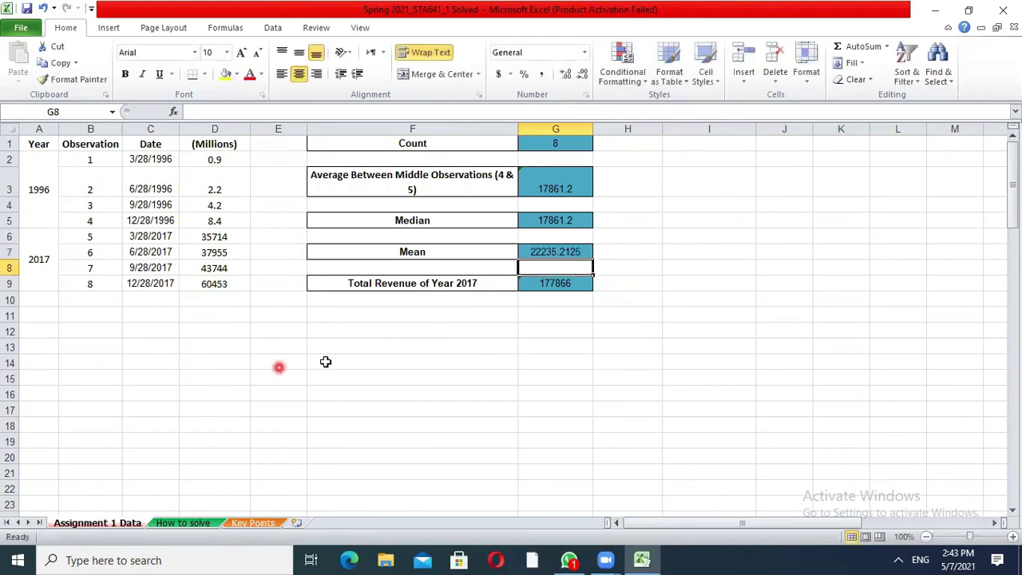
- Replace the Total Revenue of Year 2017 formula in G9 with =SUM(D6:D9)
left_click(550, 287)
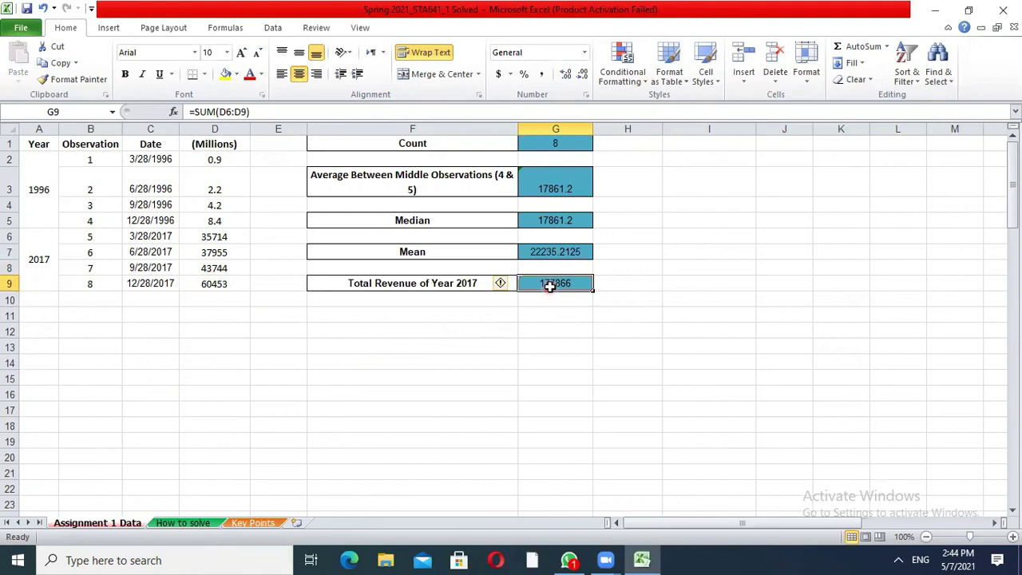
key("Delete")
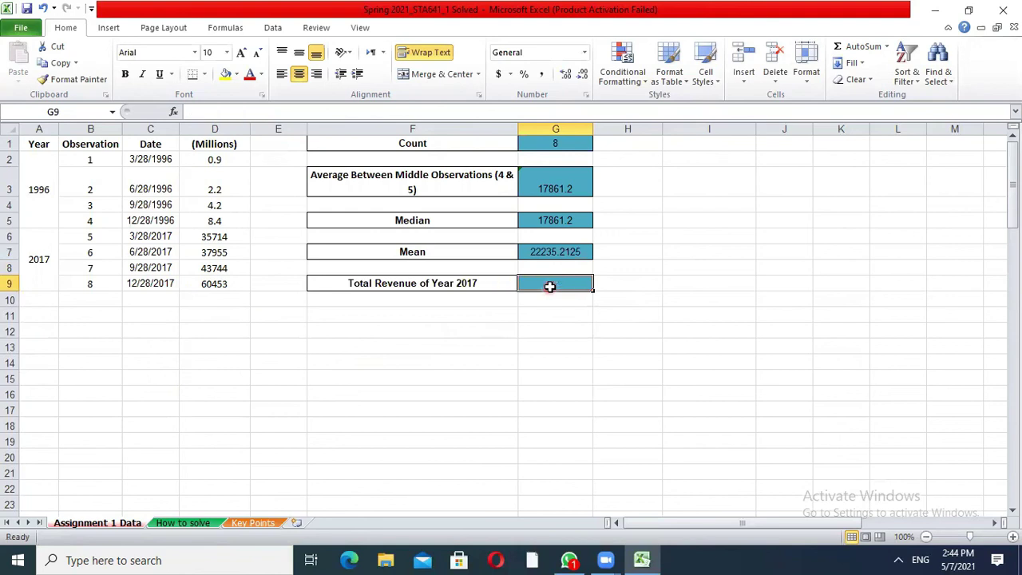
type("=su")
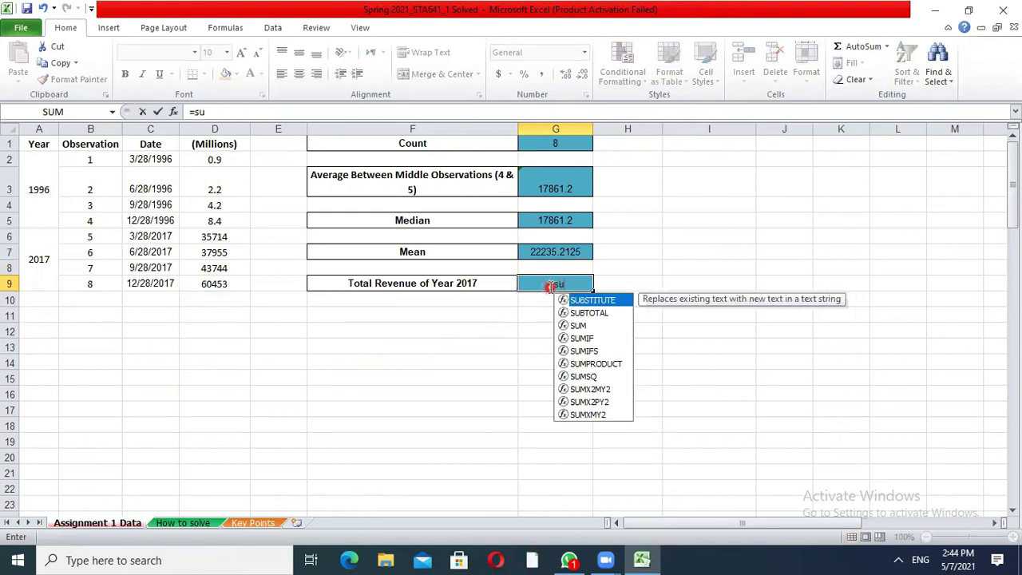
type("m(")
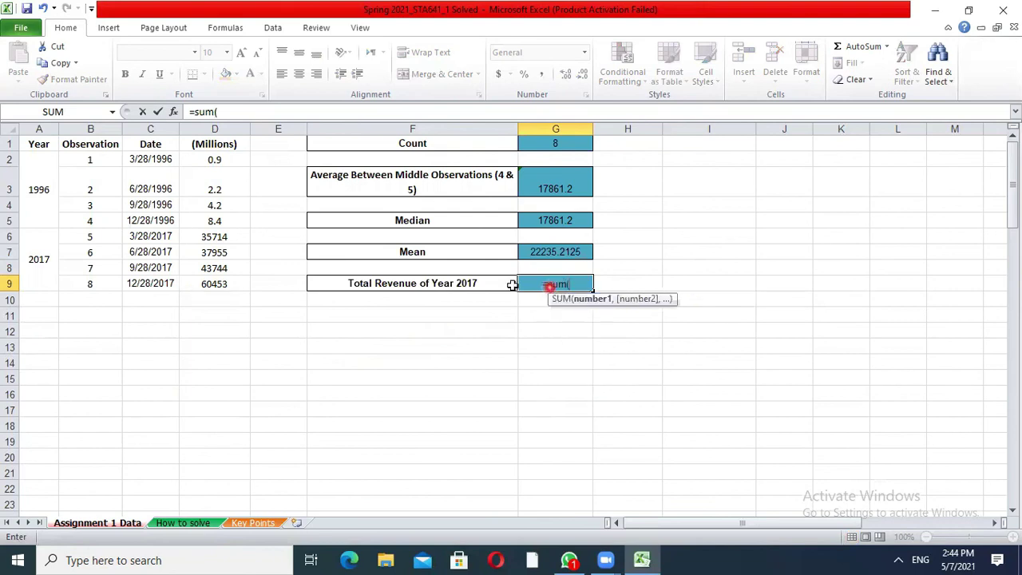
left_click_drag(214, 236, 217, 281)
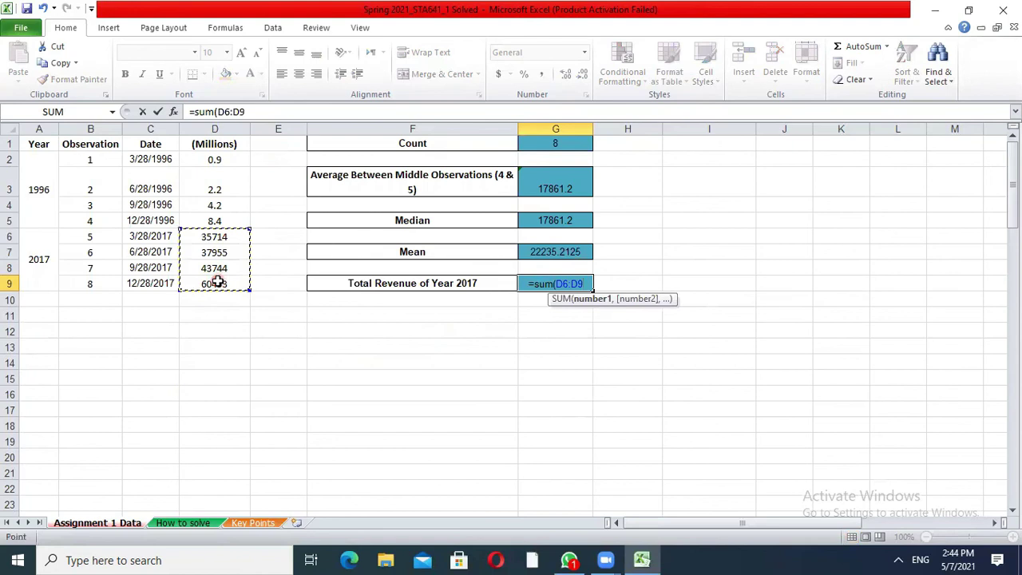
type(")")
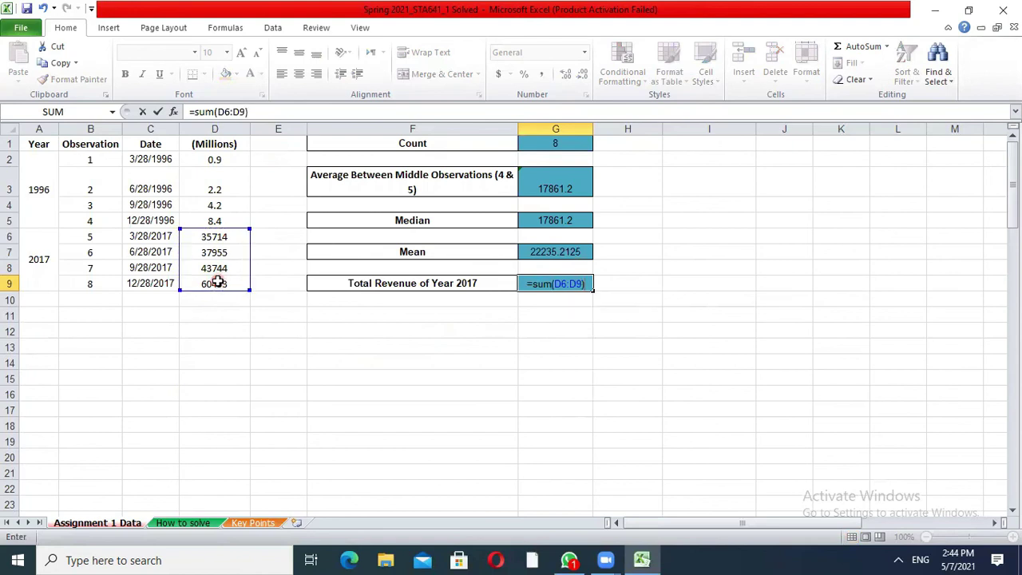
key("Return")
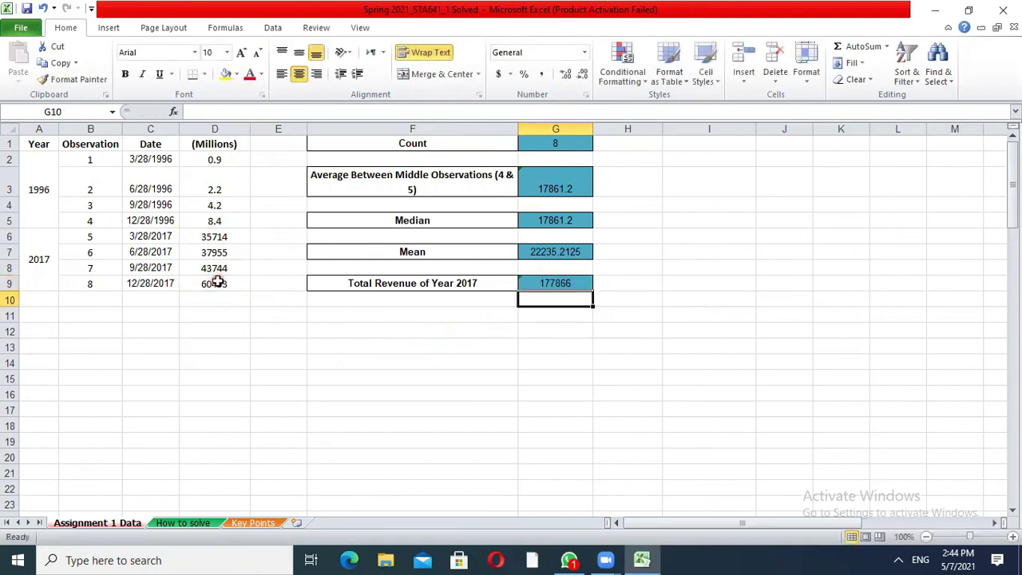